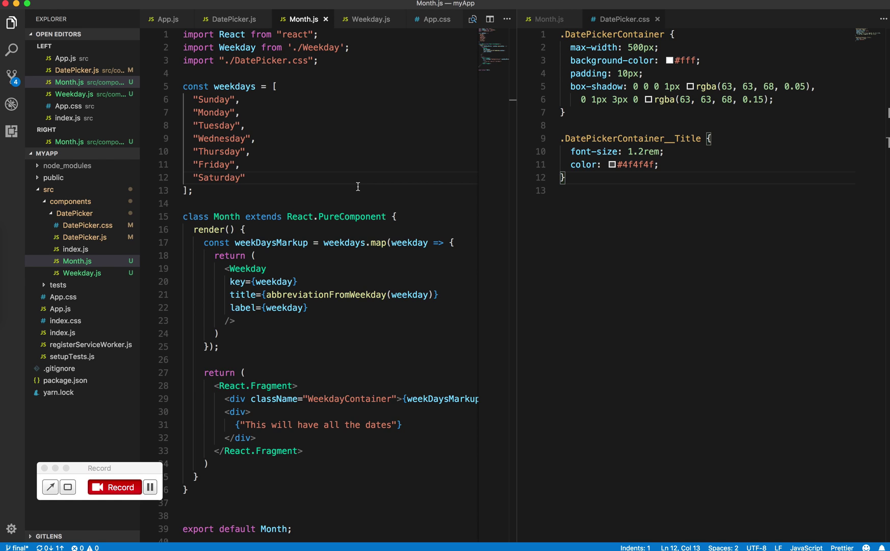
Step: Open Weekday.js and inspect its default-exported Weekday function
{"action": "left_click", "coordinate": [81, 274]}
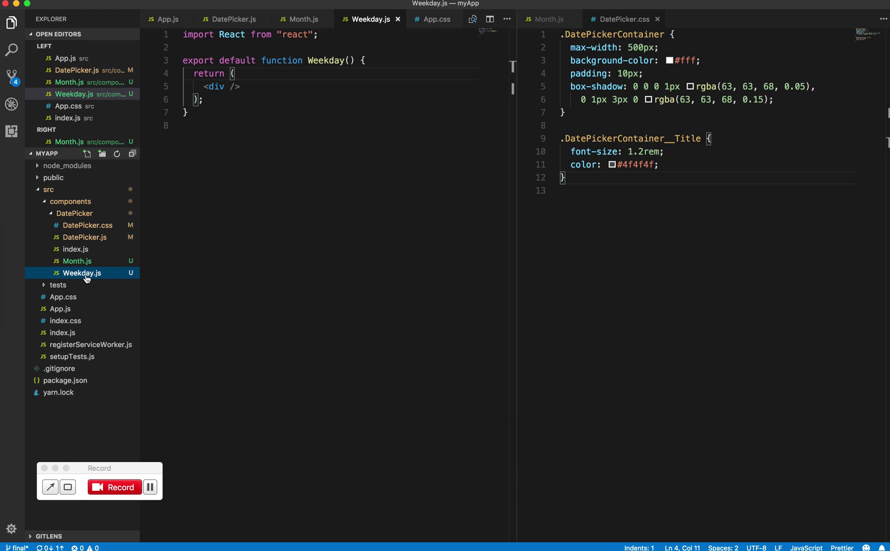
{"action": "double_click", "coordinate": [329, 62]}
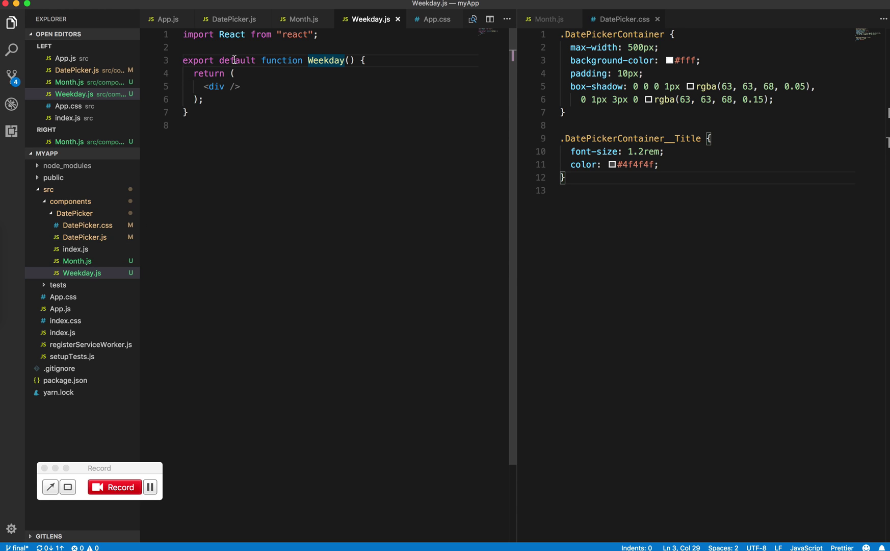
{"action": "left_click_drag", "start_coordinate": [183, 60], "coordinate": [256, 60]}
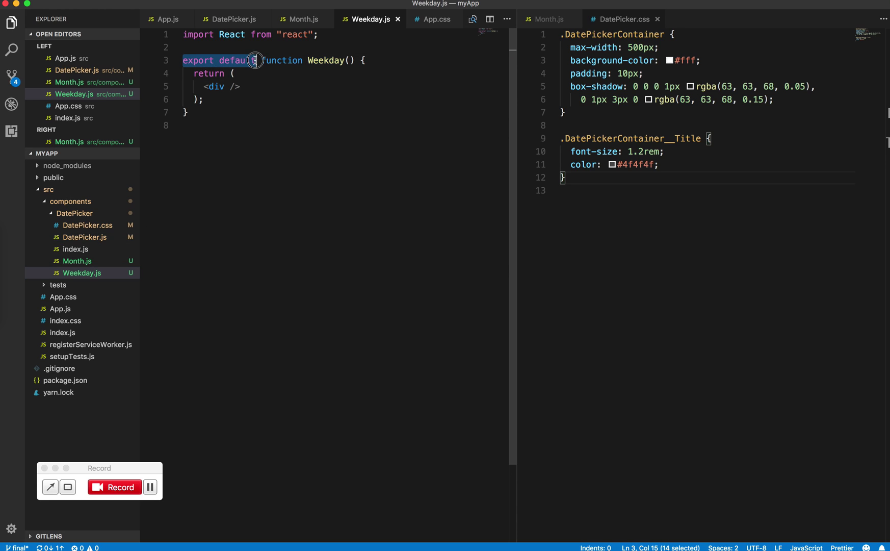
Step: In Month.js, indent the Weekday element's key, title and label prop lines
{"action": "left_click", "coordinate": [77, 261]}
{"action": "double_click", "coordinate": [235, 48]}
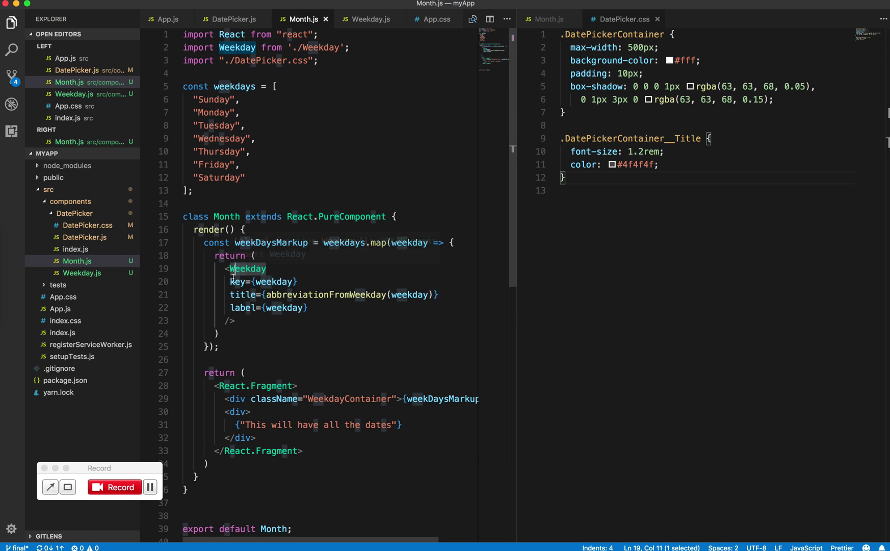
{"action": "left_click_drag", "start_coordinate": [231, 281], "coordinate": [312, 307]}
{"action": "key", "text": "Tab"}
{"action": "left_click", "coordinate": [305, 272]}
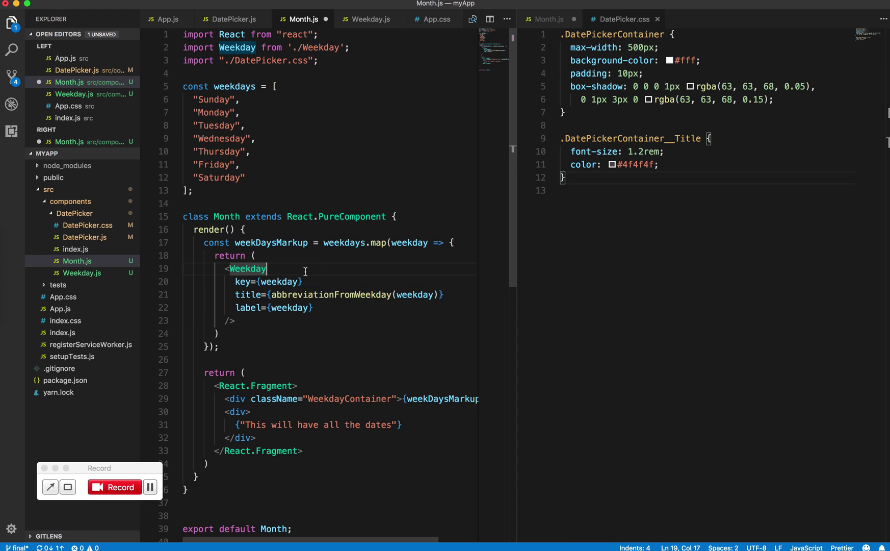
{"action": "scroll", "coordinate": [304, 271], "scroll_direction": "down", "scroll_amount": 3}
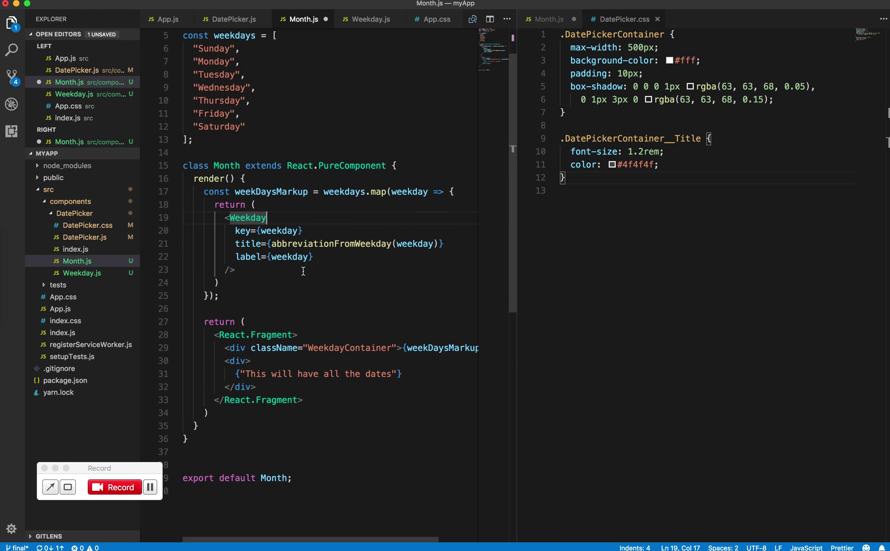
{"action": "scroll", "coordinate": [304, 270], "scroll_direction": "down", "scroll_amount": 2}
{"action": "double_click", "coordinate": [339, 336]}
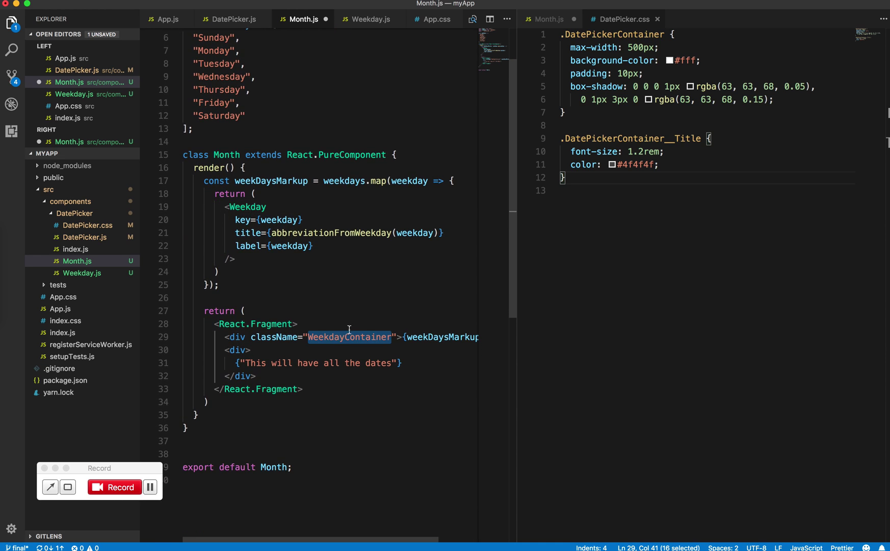
Step: Add a .WeekdayContainer rule with display: flex to DatePicker.css, fixing the 'felx' typo
{"action": "key", "text": "super+c"}
{"action": "left_click", "coordinate": [695, 178]}
{"action": "key", "text": "Return"}
{"action": "key", "text": "Return"}
{"action": "type", "text": ".WeekdayContainer "}
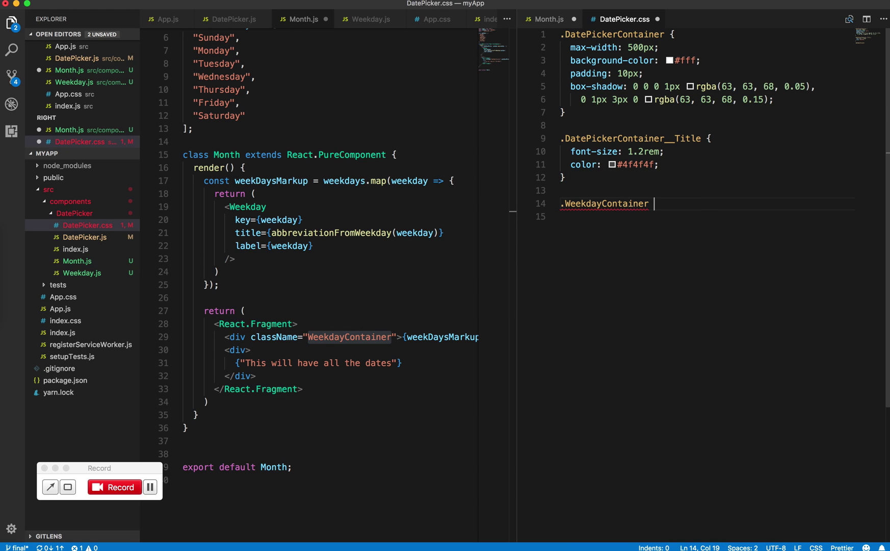
{"action": "type", "text": "{"}
{"action": "key", "text": "Return"}
{"action": "type", "text": "displ"}
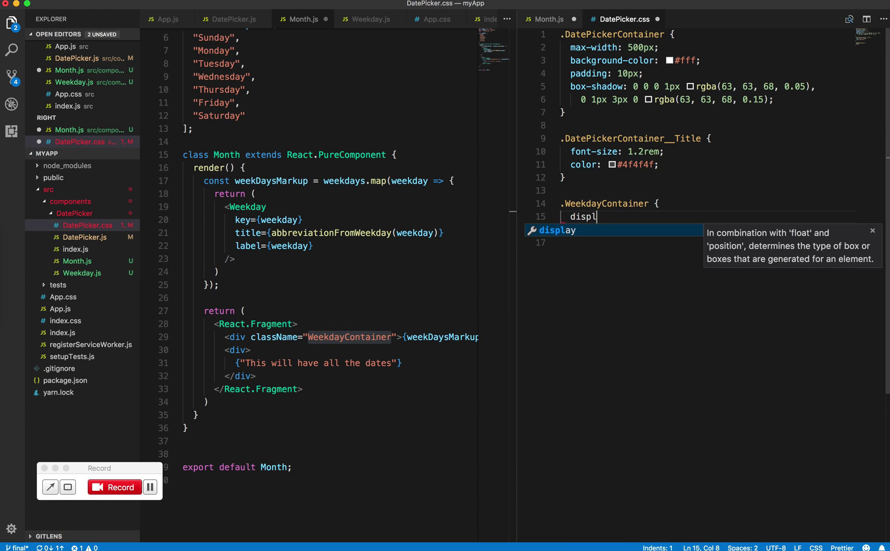
{"action": "key", "text": "Tab"}
{"action": "type", "text": "felx;"}
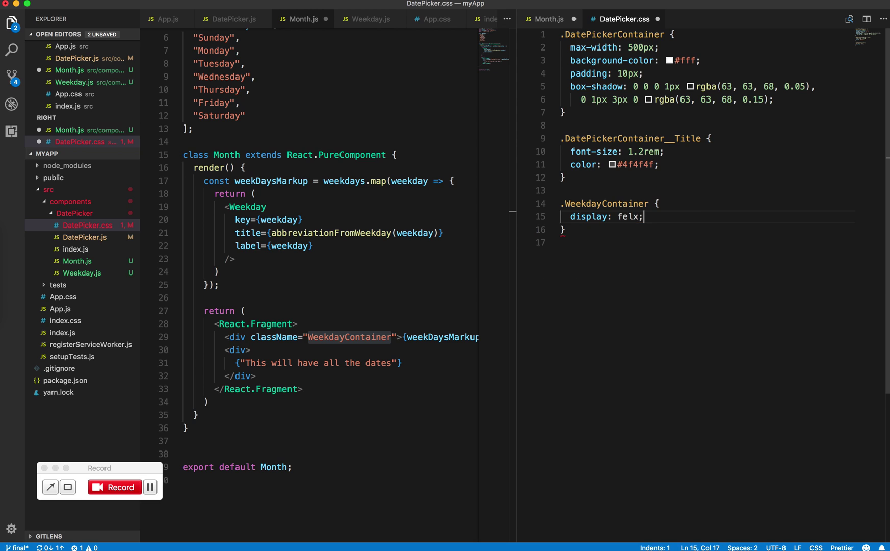
{"action": "key", "text": "BackSpace"}
{"action": "key", "text": "BackSpace"}
{"action": "key", "text": "BackSpace"}
{"action": "type", "text": "lex;"}
Step: Save both DatePicker.css and Month.js
{"action": "key", "text": "super+s"}
{"action": "left_click", "coordinate": [311, 93]}
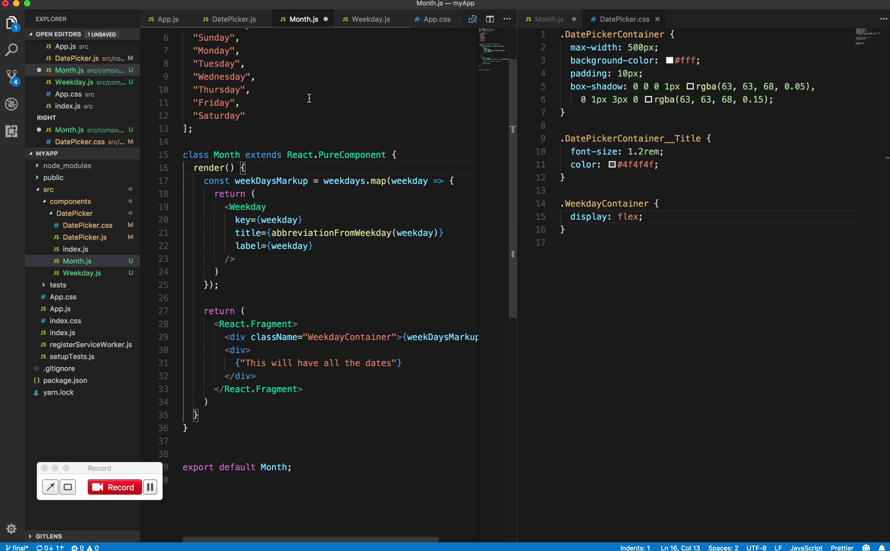
{"action": "key", "text": "super+s"}
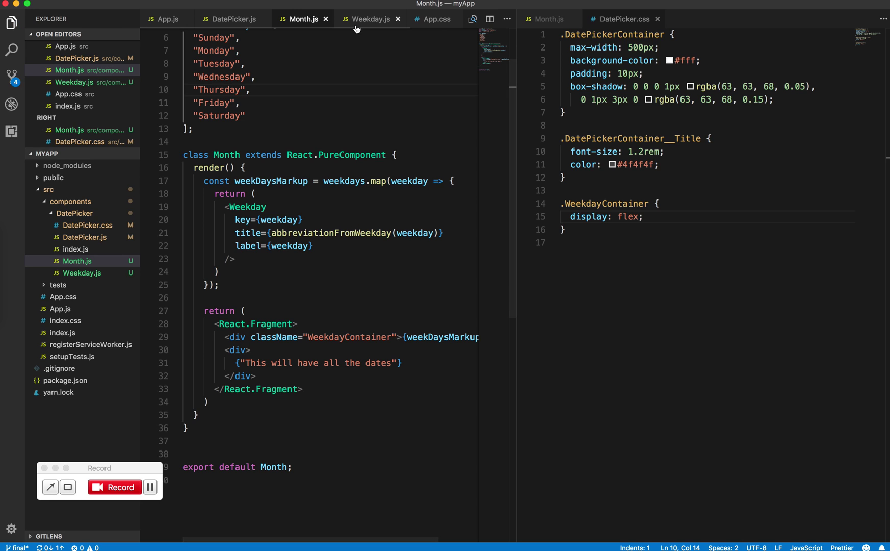
Step: Hide the sidebar and make Weekday destructure label and title parameters
{"action": "left_click", "coordinate": [364, 20]}
{"action": "left_click", "coordinate": [324, 89]}
{"action": "key", "text": "super+b"}
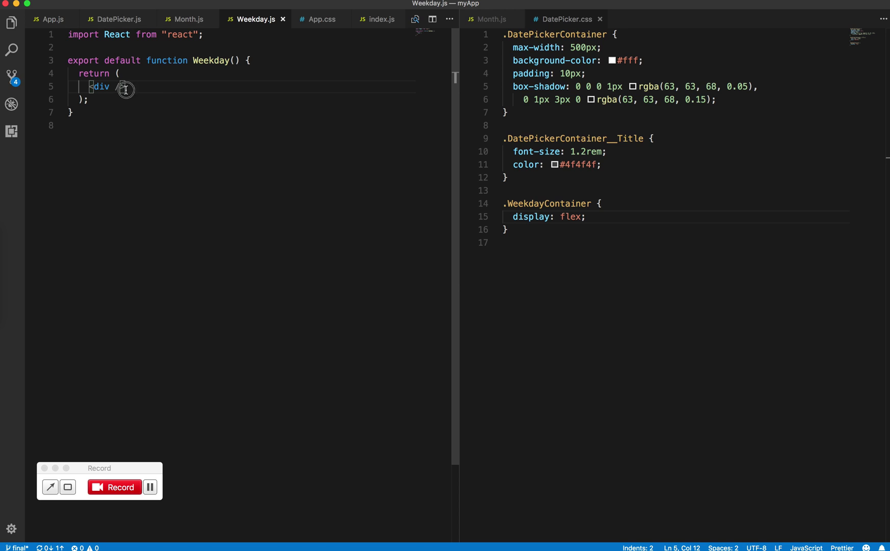
{"action": "left_click", "coordinate": [235, 60]}
{"action": "type", "text": "{"}
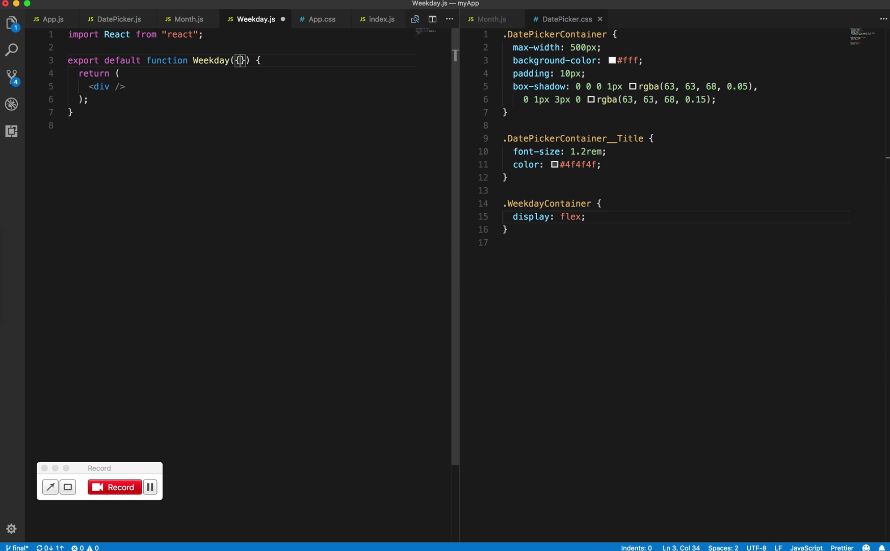
{"action": "type", "text": "lavbel"}
{"action": "key", "text": "BackSpace"}
{"action": "key", "text": "BackSpace"}
{"action": "key", "text": "BackSpace"}
{"action": "type", "text": "bel, title"}
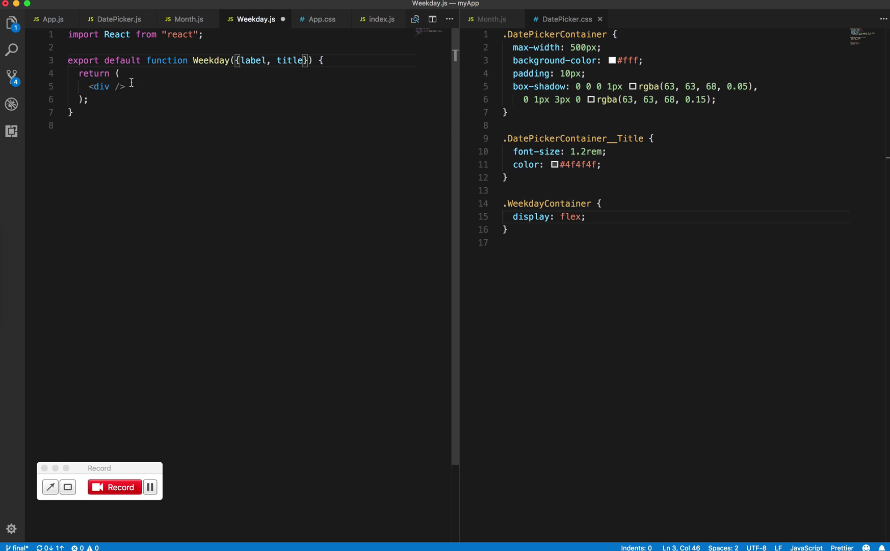
Step: Make the div an opening tag with aria-label={label} and className="Weekday"
{"action": "left_click", "coordinate": [120, 88]}
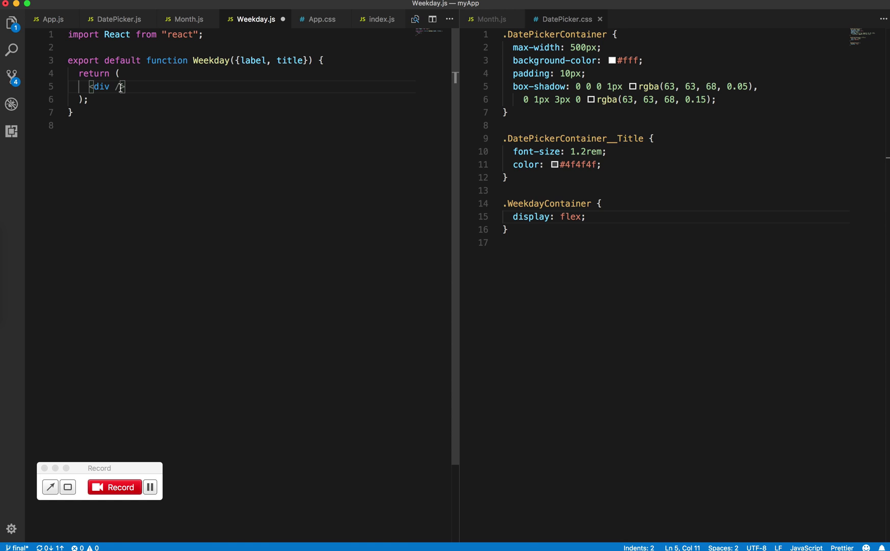
{"action": "key", "text": "BackSpace"}
{"action": "type", "text": "aria-label={label}classname"}
{"action": "key", "text": "BackSpace"}
{"action": "key", "text": "BackSpace"}
{"action": "key", "text": "BackSpace"}
{"action": "type", "text": "ame"}
{"action": "key", "text": "BackSpace"}
{"action": "key", "text": "BackSpace"}
{"action": "key", "text": "BackSpace"}
{"action": "key", "text": "BackSpace"}
{"action": "type", "text": "Nane"}
{"action": "key", "text": "BackSpace"}
{"action": "key", "text": "BackSpace"}
{"action": "type", "text": "me={"}
{"action": "key", "text": "BackSpace"}
{"action": "type", "text": "\"W"}
{"action": "key", "text": "BackSpace"}
{"action": "type", "text": "Weekday\">"}
Step: Close the div around {title} and save Weekday.js
{"action": "key", "text": "Return"}
{"action": "type", "text": "</div>"}
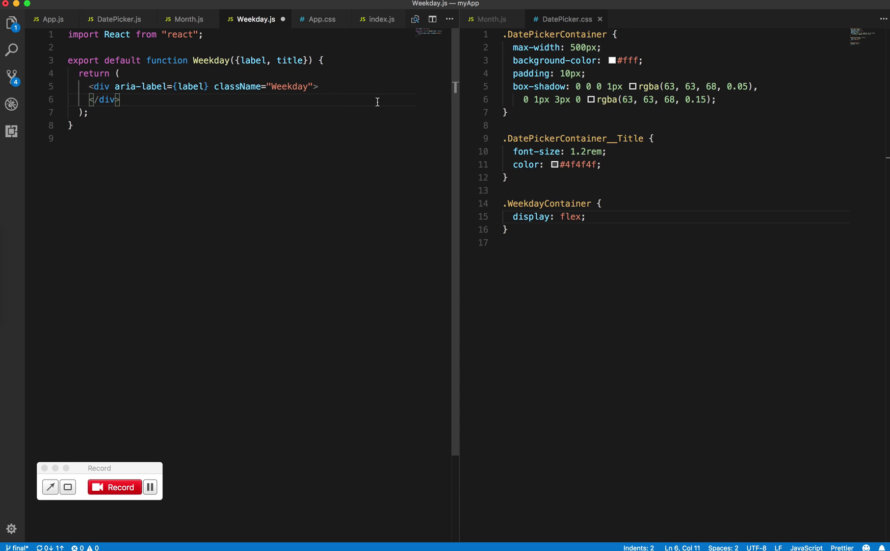
{"action": "left_click", "coordinate": [344, 86]}
{"action": "key", "text": "Return"}
{"action": "type", "text": "{"}
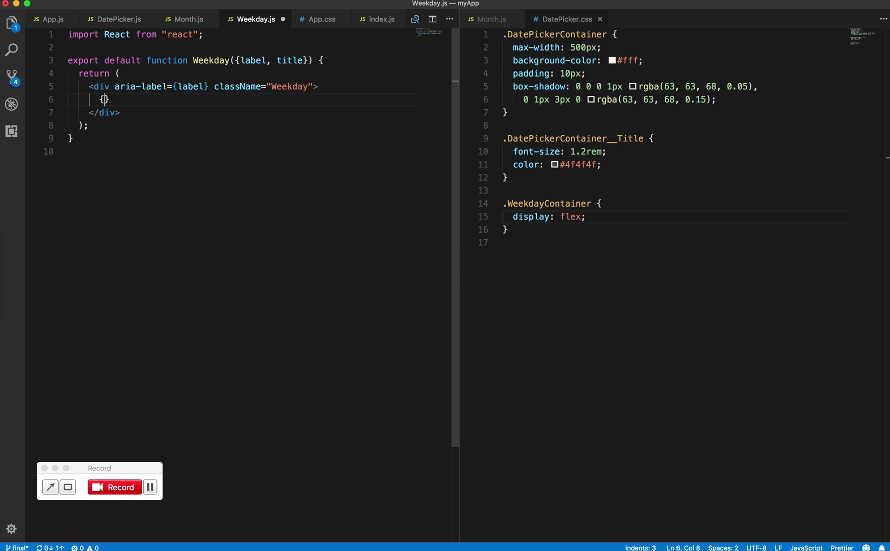
{"action": "type", "text": "{title}"}
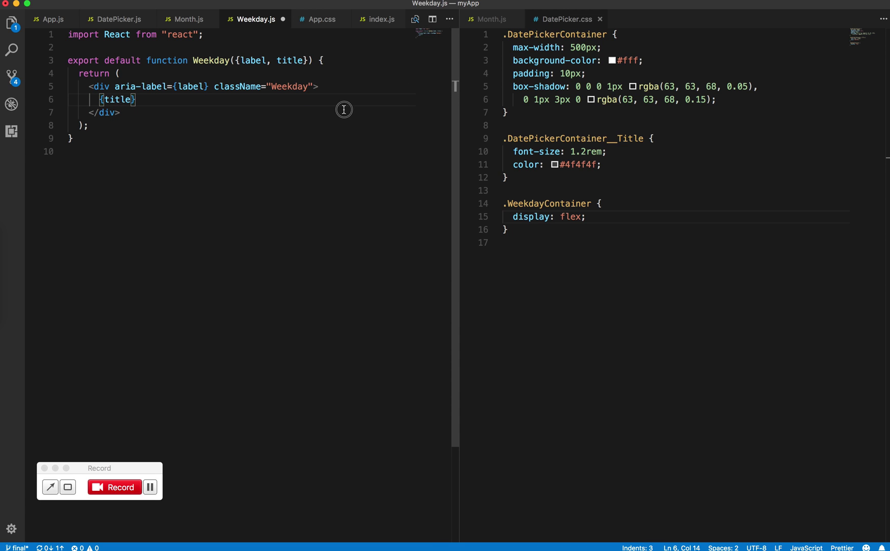
{"action": "key", "text": "ctrl+s"}
{"action": "double_click", "coordinate": [290, 86]}
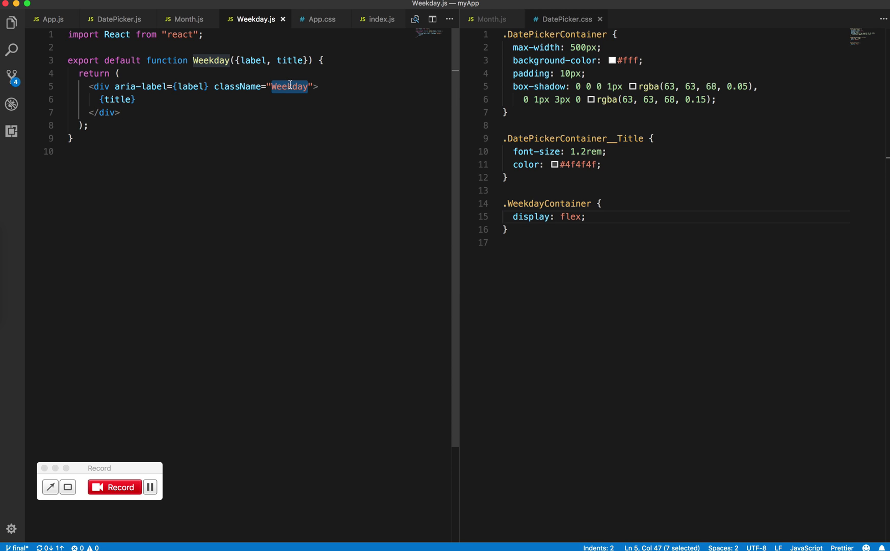
Step: Start a .Weekday rule in DatePicker.css with display: block and flex: 1 0 0%
{"action": "left_click", "coordinate": [528, 229]}
{"action": "key", "text": "Return"}
{"action": "key", "text": "Return"}
{"action": "type", "text": ".Weekday {"}
{"action": "key", "text": "Return"}
{"action": "type", "text": "displ"}
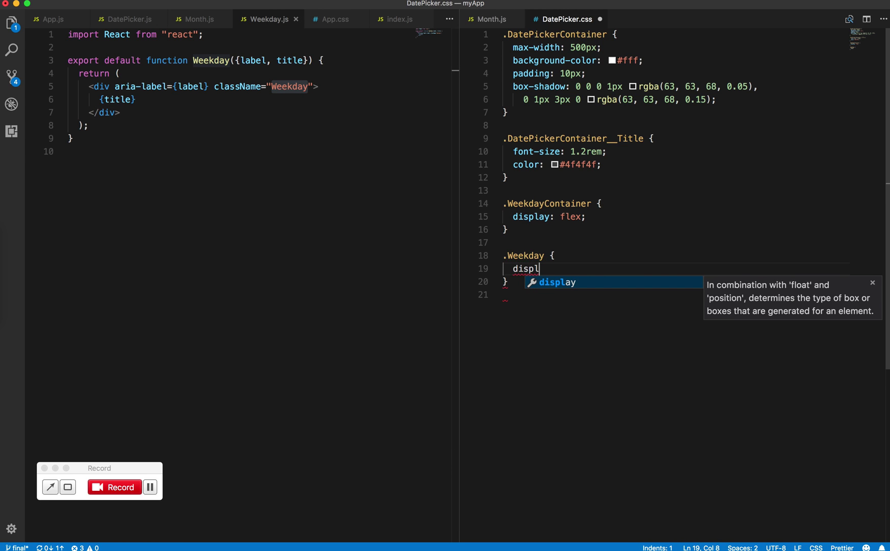
{"action": "type", "text": "ay: block;"}
{"action": "key", "text": "Return"}
{"action": "type", "text": "flex: 1 0 0%;"}
{"action": "key", "text": "Return"}
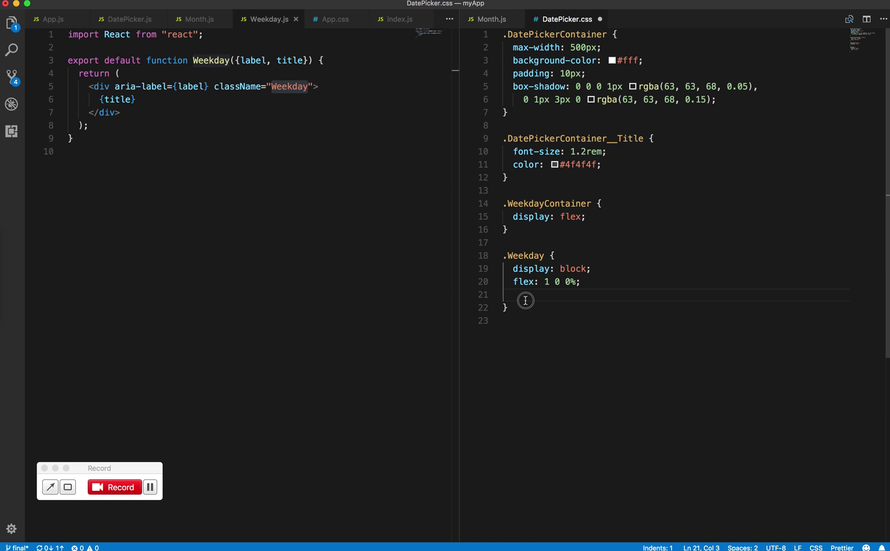
{"action": "type", "text": "paddingh"}
Step: Add padding and a transparent background to the .Weekday rule
{"action": "key", "text": "BackSpace"}
{"action": "type", "text": ": 0,"}
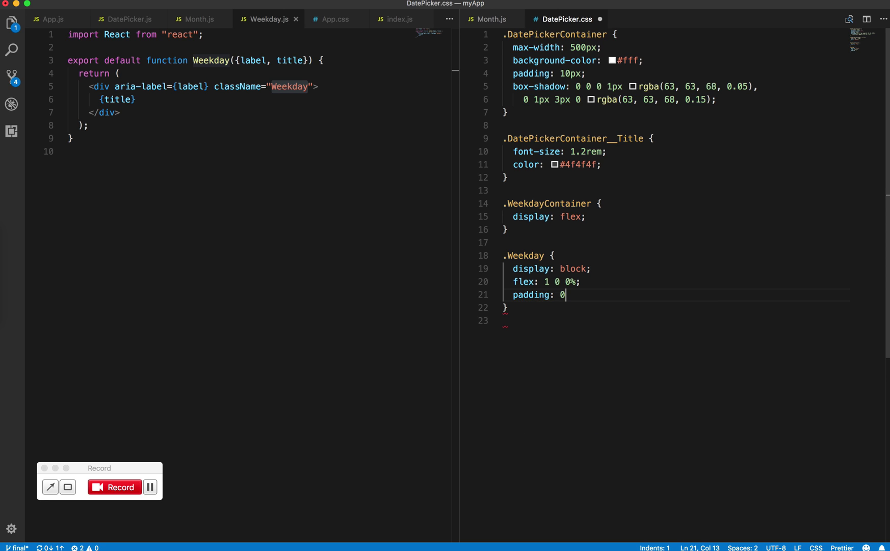
{"action": "type", "text": "8rem;"}
{"action": "key", "text": "Return"}
{"action": "type", "text": "ackground: trans"}
{"action": "key", "text": "Tab"}
{"action": "type", "text": ";"}
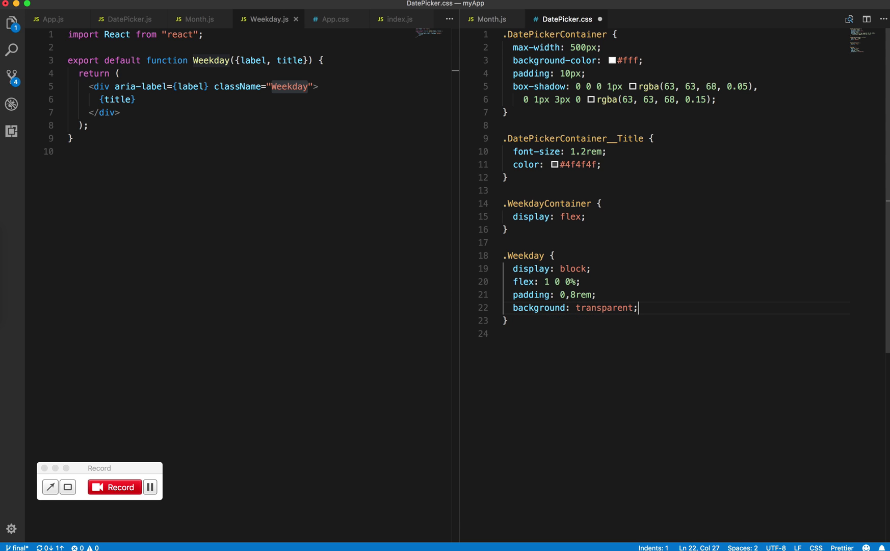
Step: Add font-size 1.2rem, color #637381 and text-align: center, then save the stylesheet
{"action": "key", "text": "Return"}
{"action": "type", "text": "font-siuze:"}
{"action": "key", "text": "BackSpace"}
{"action": "key", "text": "BackSpace"}
{"action": "key", "text": "BackSpace"}
{"action": "type", "text": "ze: 1"}
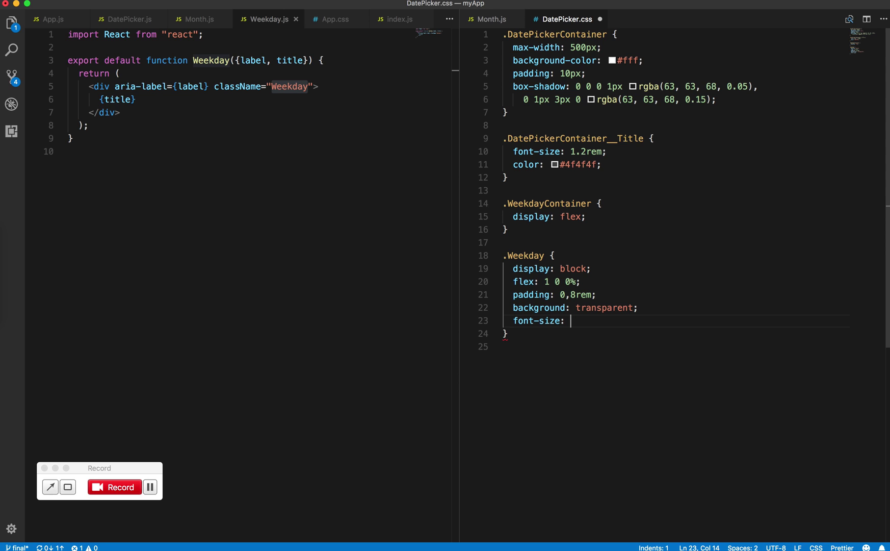
{"action": "type", "text": ".2rem"}
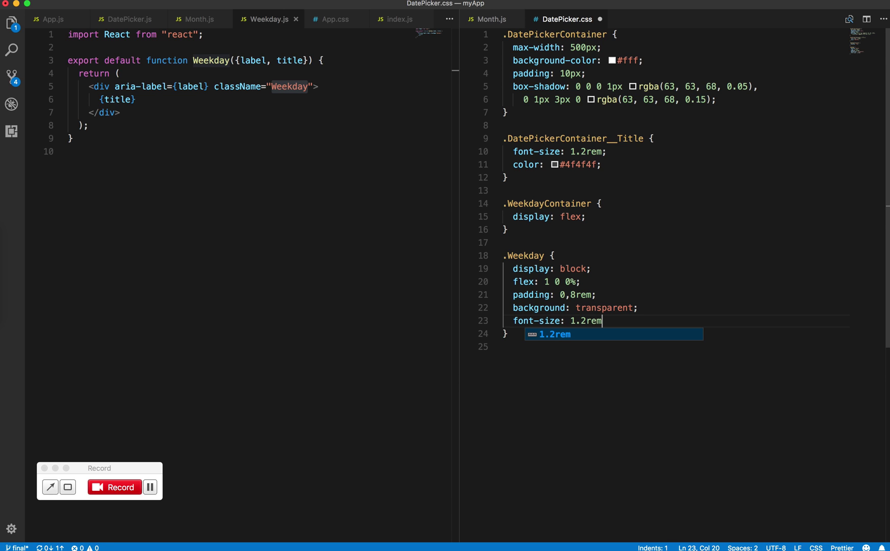
{"action": "type", "text": ";"}
{"action": "key", "text": "Return"}
{"action": "type", "text": "color: "}
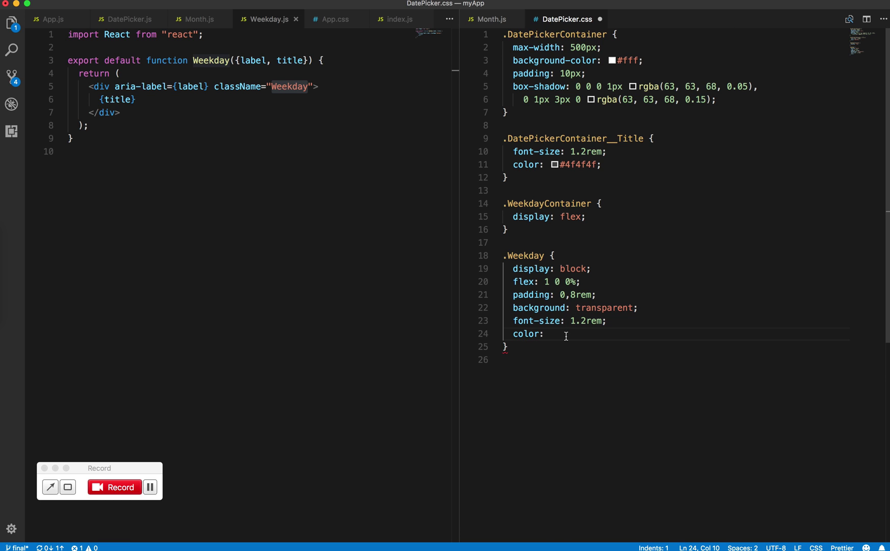
{"action": "type", "text": "#637381;"}
{"action": "key", "text": "Return"}
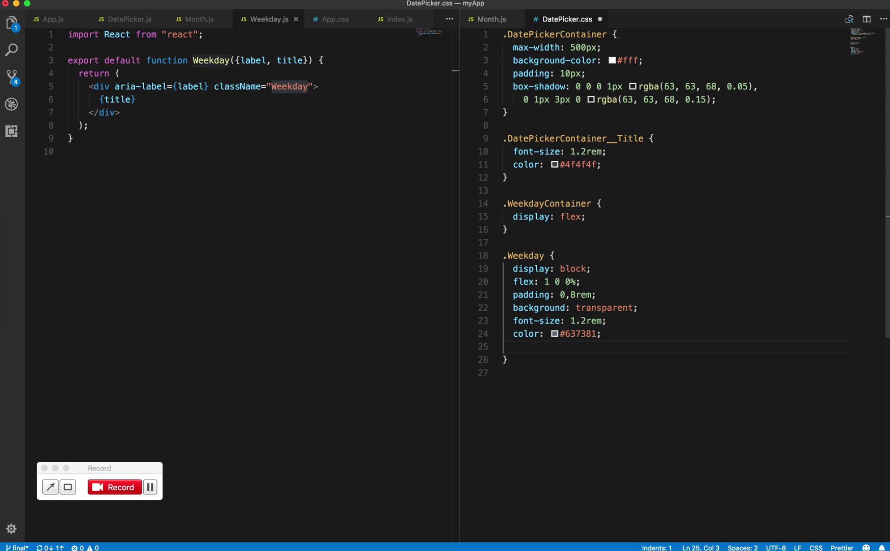
{"action": "type", "text": "text-al"}
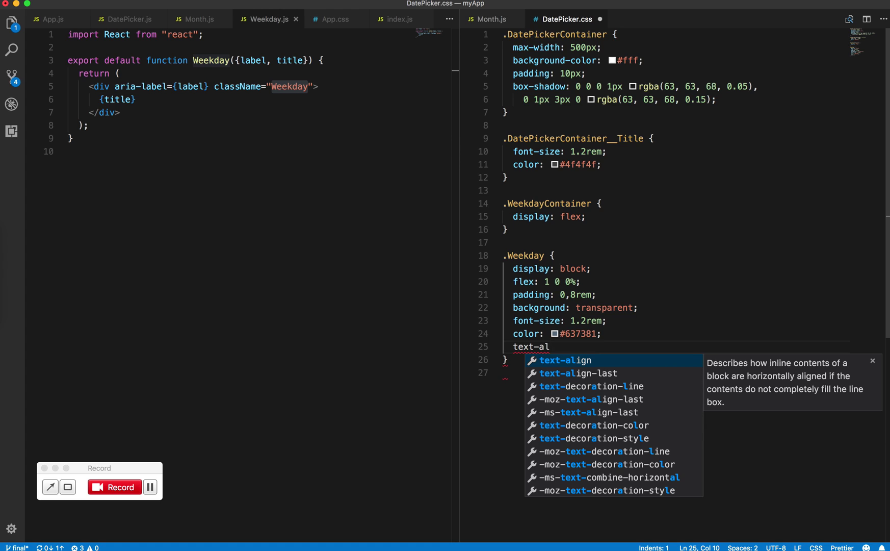
{"action": "key", "text": "Return"}
{"action": "type", "text": "c"}
{"action": "key", "text": "Return"}
{"action": "type", "text": ";"}
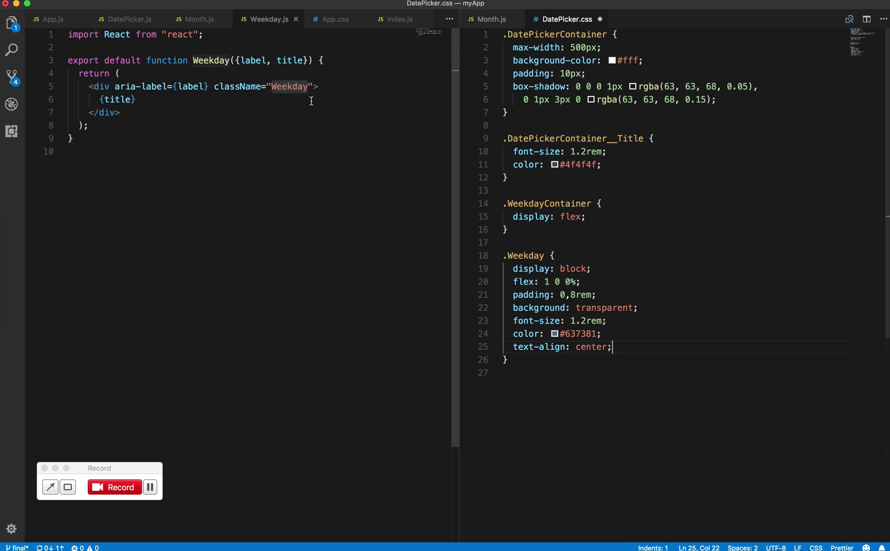
{"action": "left_click", "coordinate": [293, 87]}
{"action": "left_click", "coordinate": [561, 242]}
Step: Open Month.js in the left editor and review the Weekday rendering code
{"action": "left_click", "coordinate": [331, 163]}
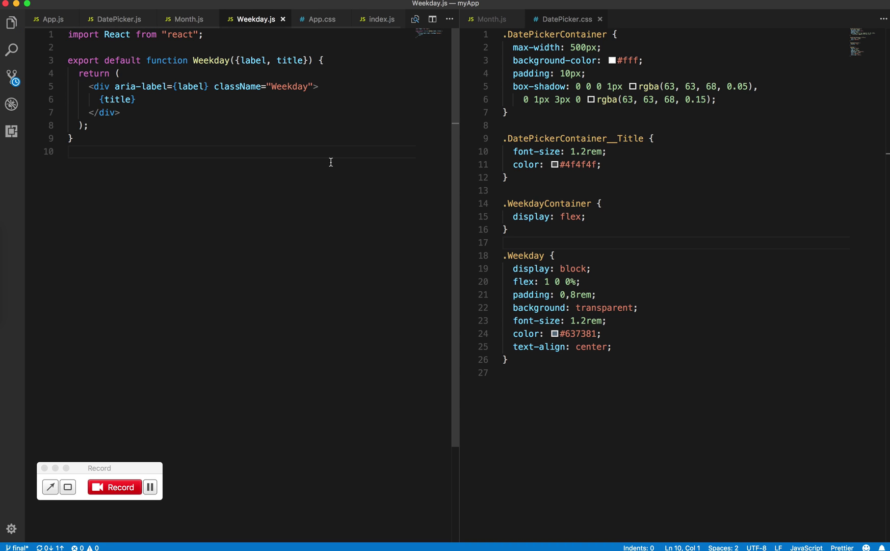
{"action": "left_click", "coordinate": [182, 21]}
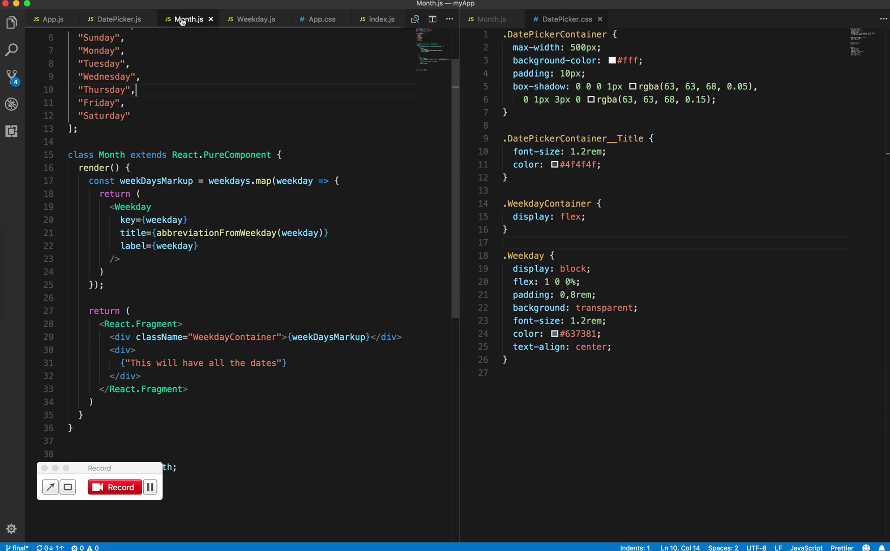
{"action": "left_click", "coordinate": [149, 265]}
{"action": "double_click", "coordinate": [197, 232]}
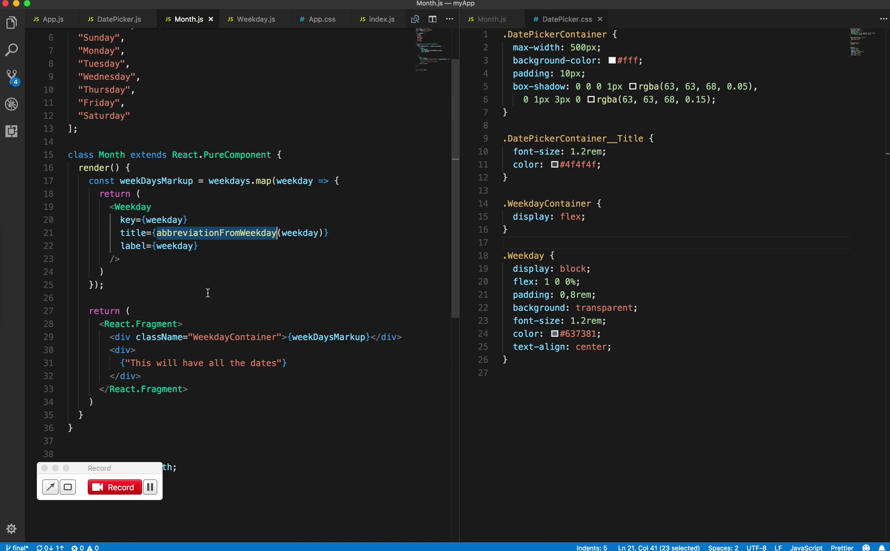
{"action": "scroll", "coordinate": [207, 292], "scroll_direction": "down", "scroll_amount": 3}
Step: Below the Month class, write abbreviationFromWeekday(weekday) returning weekday.substring(0, 2)
{"action": "left_click", "coordinate": [117, 310]}
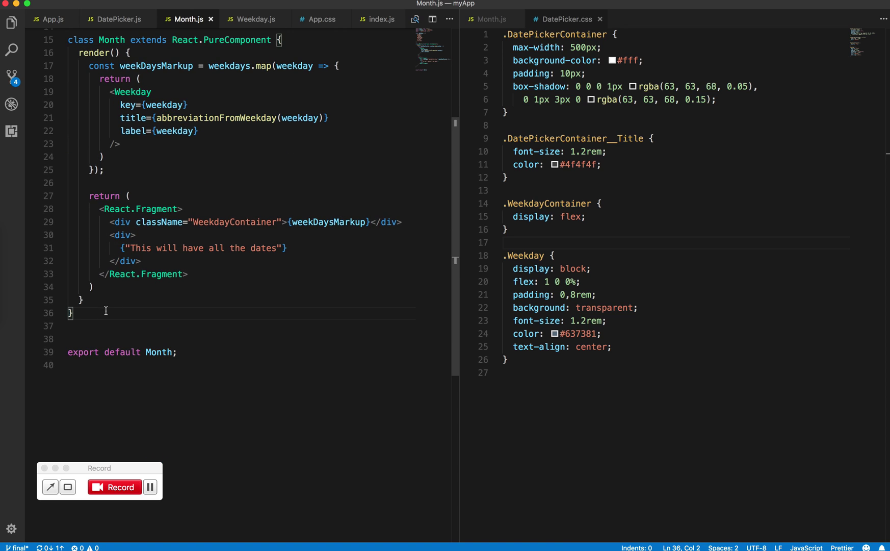
{"action": "key", "text": "Return"}
{"action": "key", "text": "Return"}
{"action": "type", "text": "function abbreviationFromWeekday"}
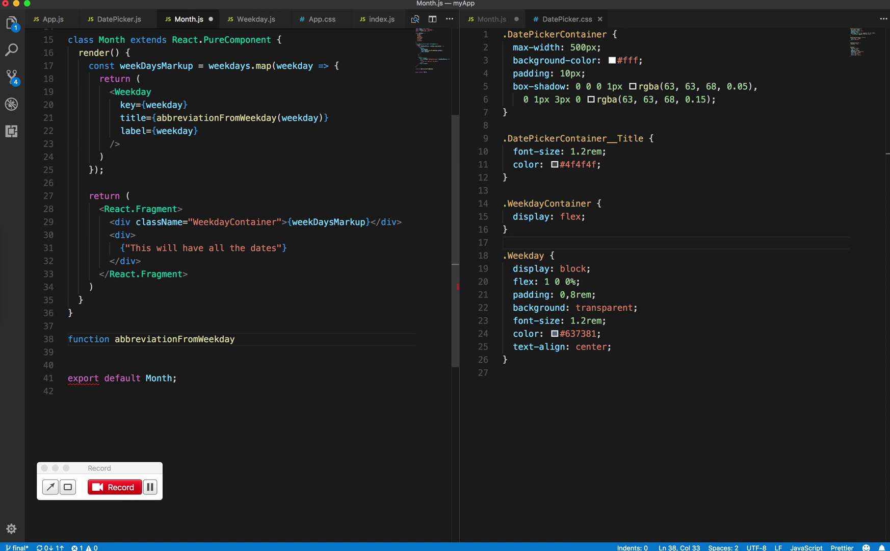
{"action": "type", "text": "(weekday"}
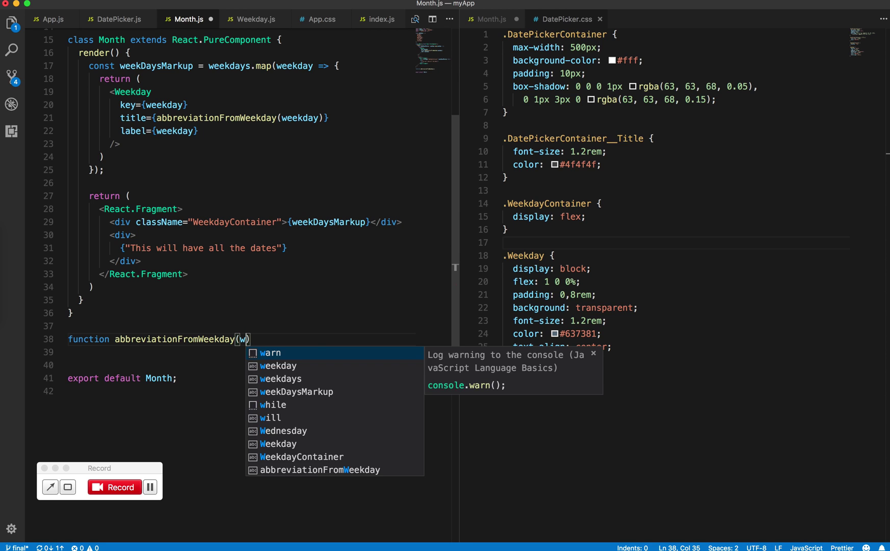
{"action": "type", "text": ") {"}
{"action": "key", "text": "Return"}
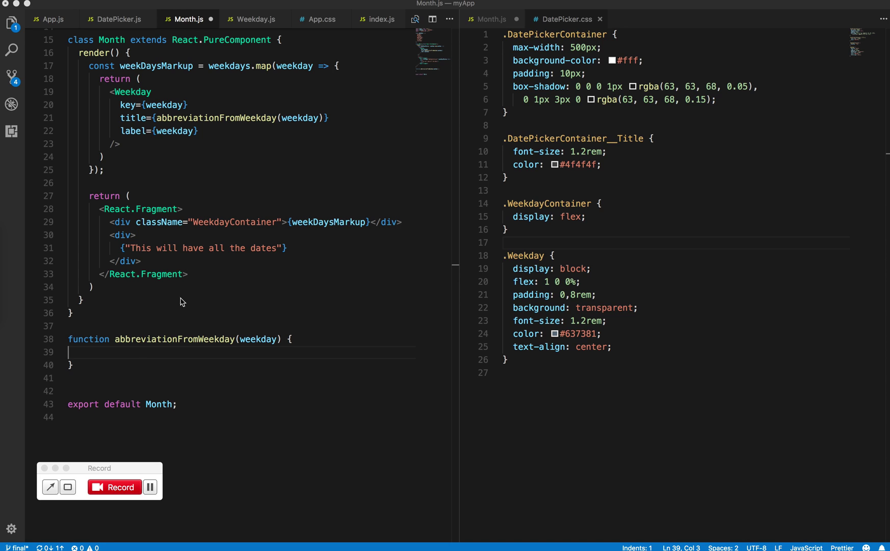
{"action": "type", "text": "return"}
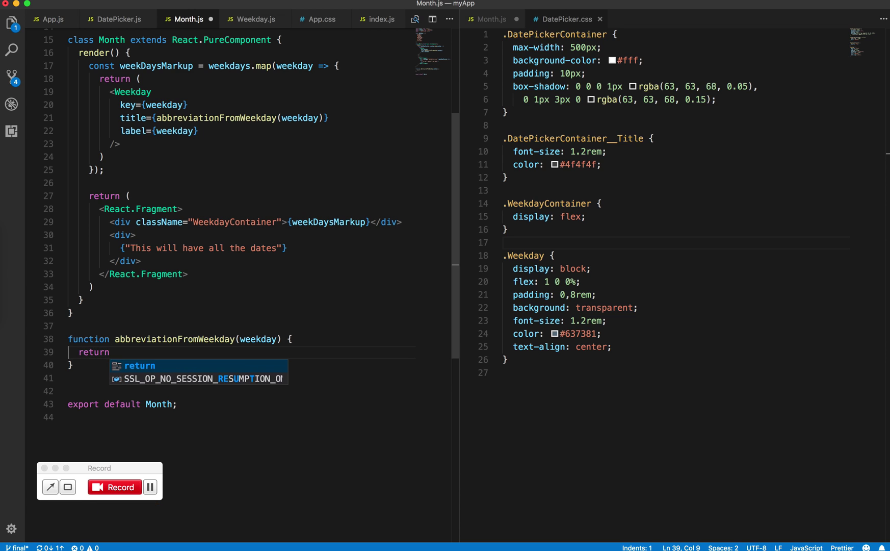
{"action": "type", "text": " weekday."}
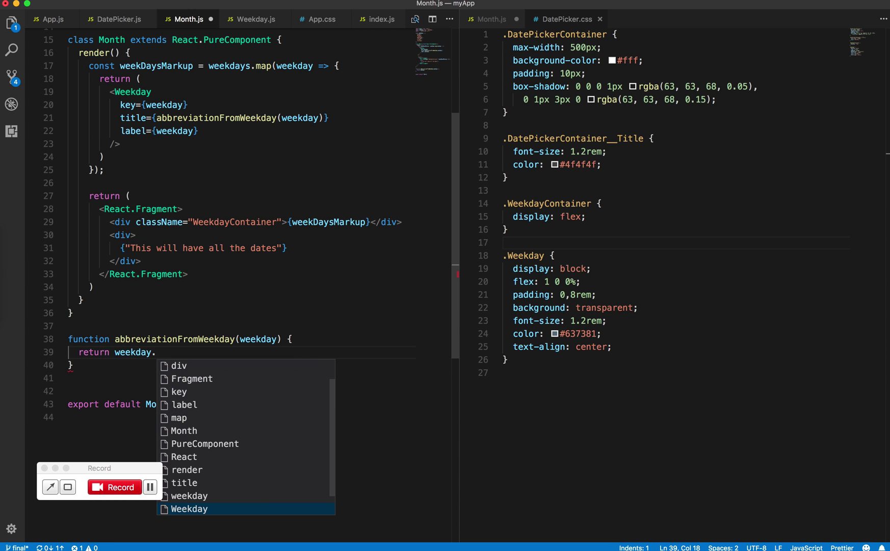
{"action": "type", "text": "substring("}
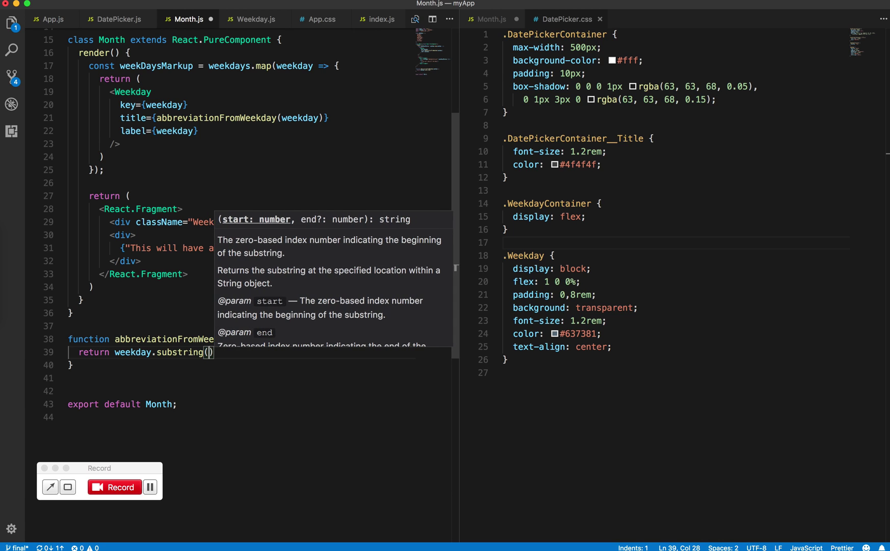
{"action": "type", "text": "0 , 2"}
{"action": "key", "text": "Right"}
{"action": "type", "text": ";"}
{"action": "left_click", "coordinate": [180, 316]}
{"action": "scroll", "coordinate": [180, 316], "scroll_direction": "up", "scroll_amount": 3}
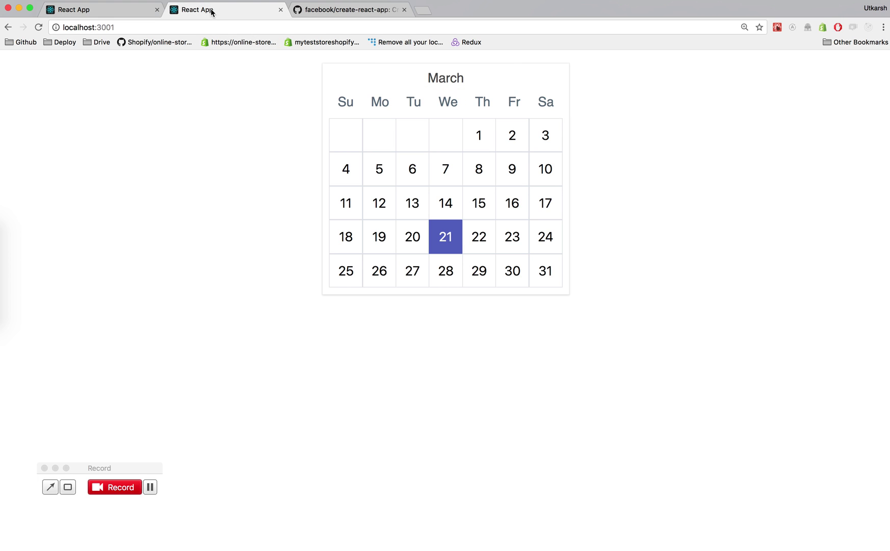
{"action": "left_click", "coordinate": [101, 9]}
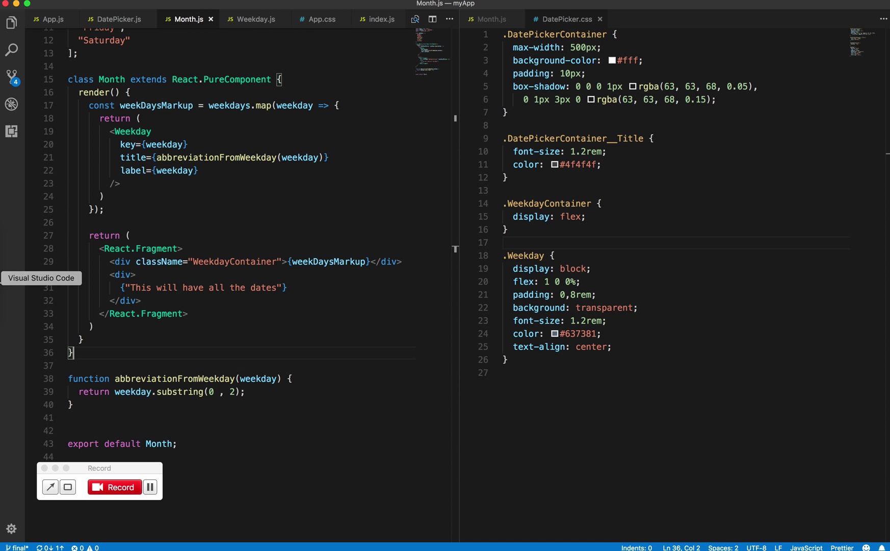